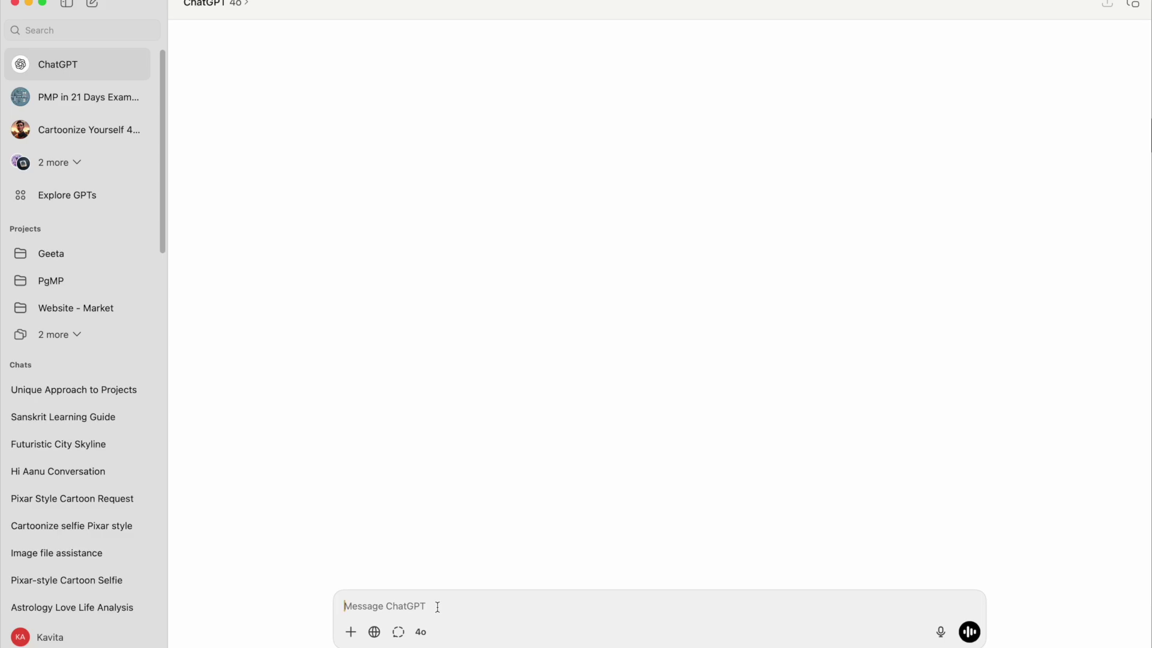
pyautogui.write('Can you generate a')
pyautogui.write('n official ')
pyautogui.write('M')
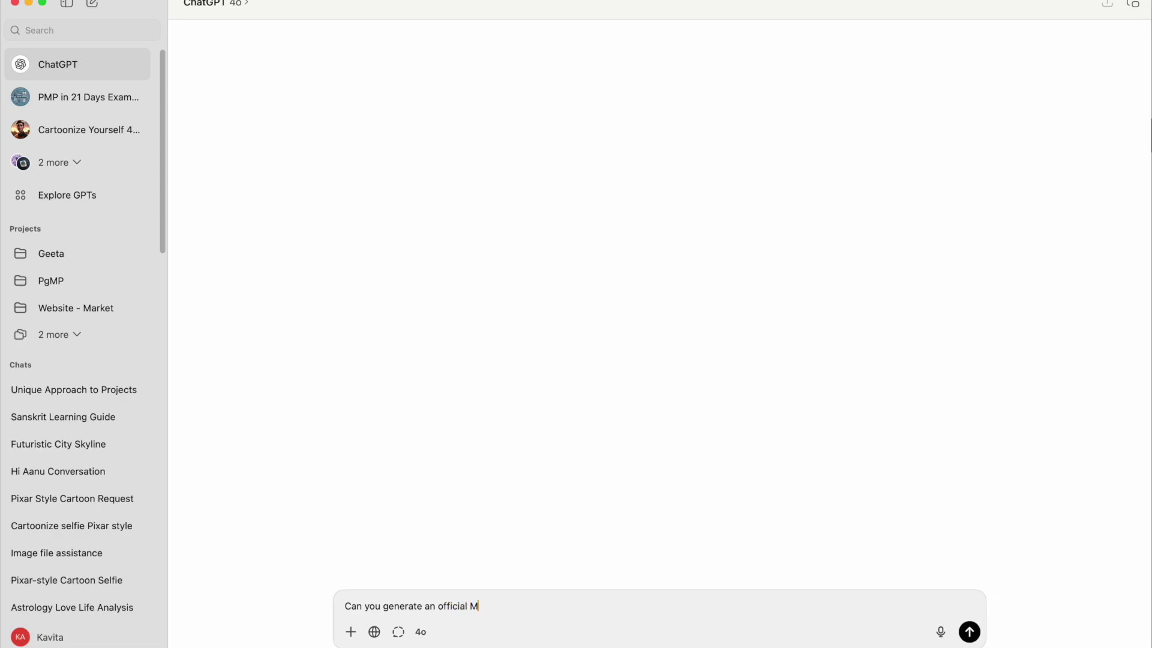
pyautogui.write('OM for the m')
pyautogui.write('eeting?, Not')
pyautogui.write('es attched:')
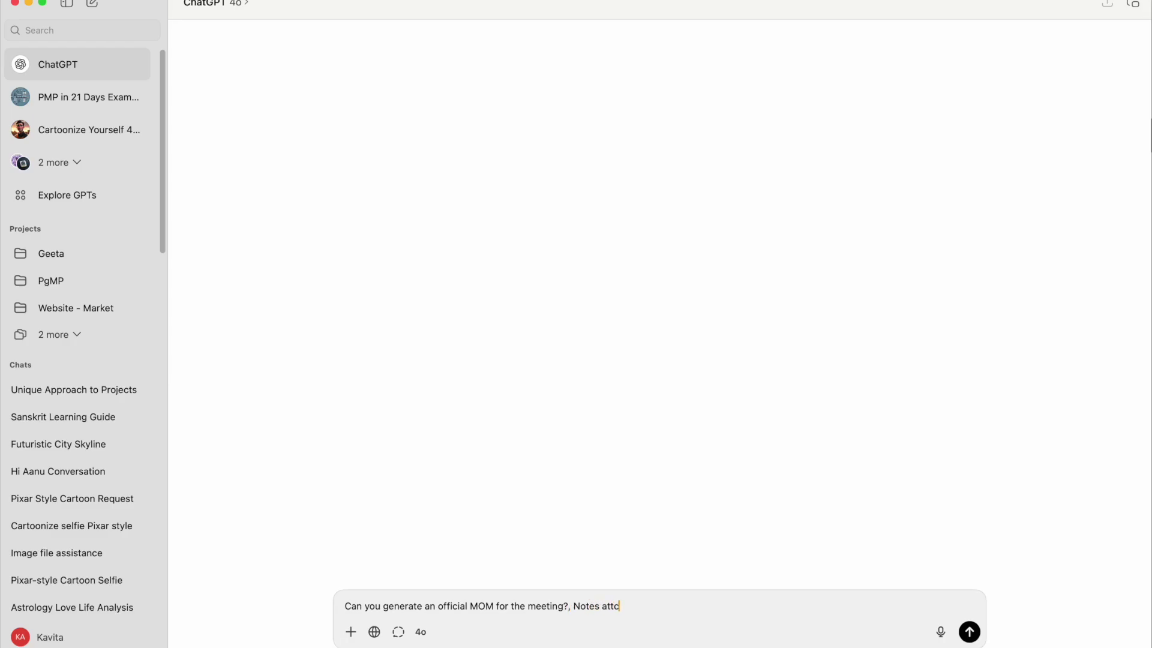
# Send the MOM request with the pasted Zoom meeting notes attached.
pyautogui.hotkey('ctrl', 'v')
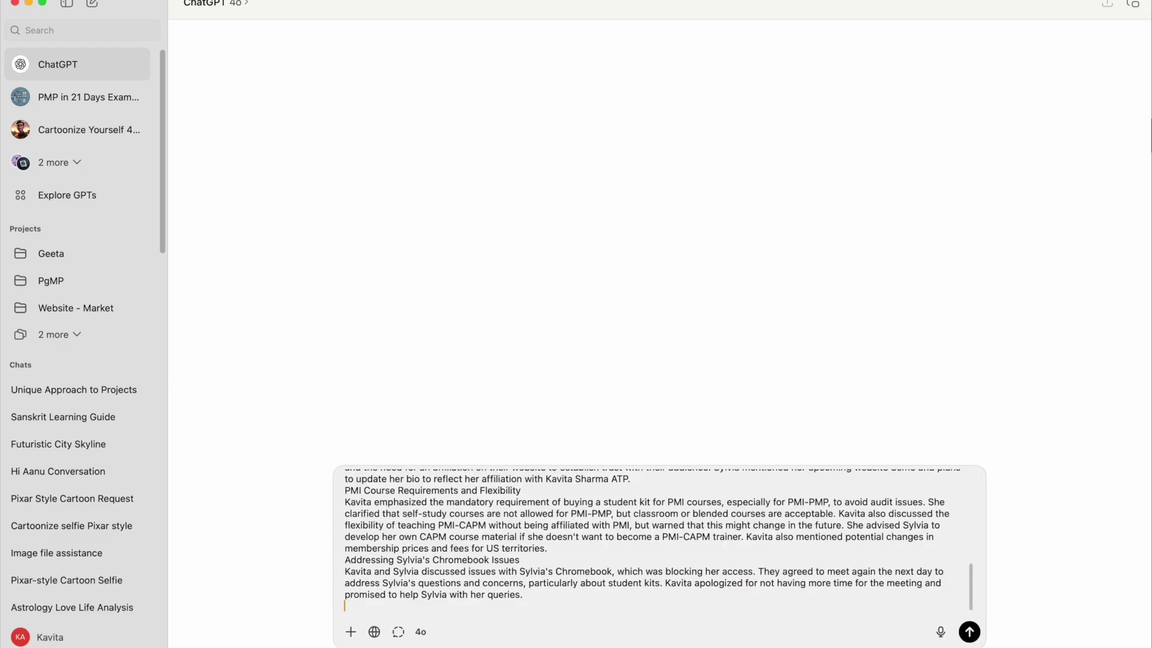
pyautogui.press('Return')
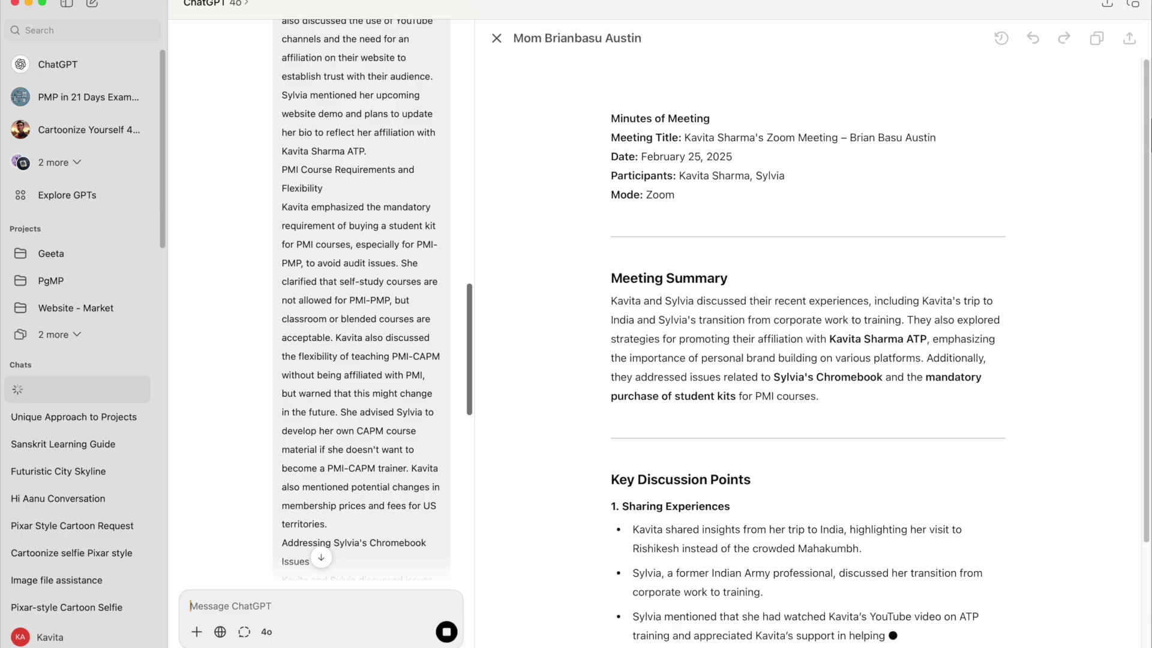
pyautogui.scroll(-3, 742, 558)
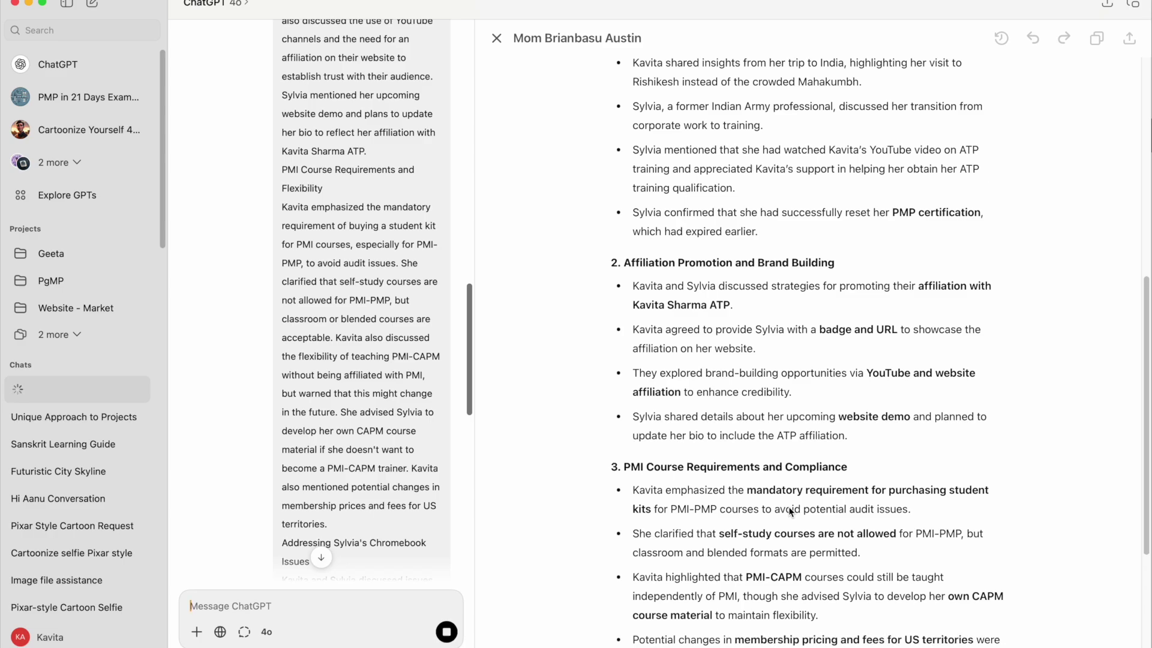
pyautogui.scroll(10, 841, 372)
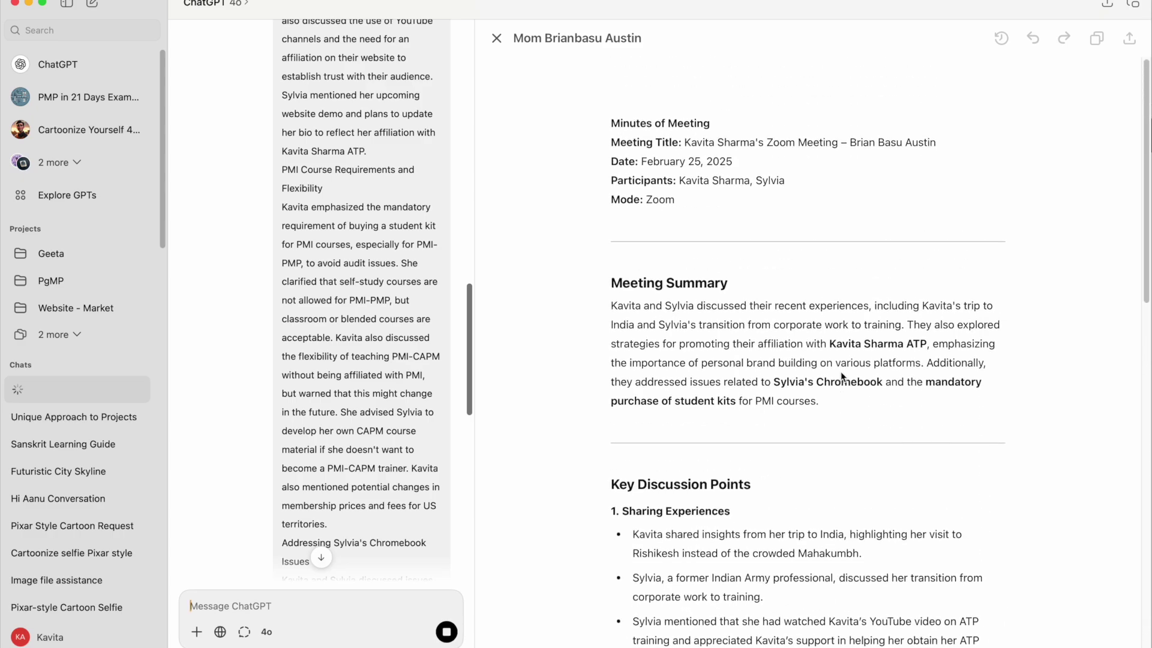
# Check the name Brian in the canvas title and start a follow-up message.
pyautogui.doubleClick(866, 138)
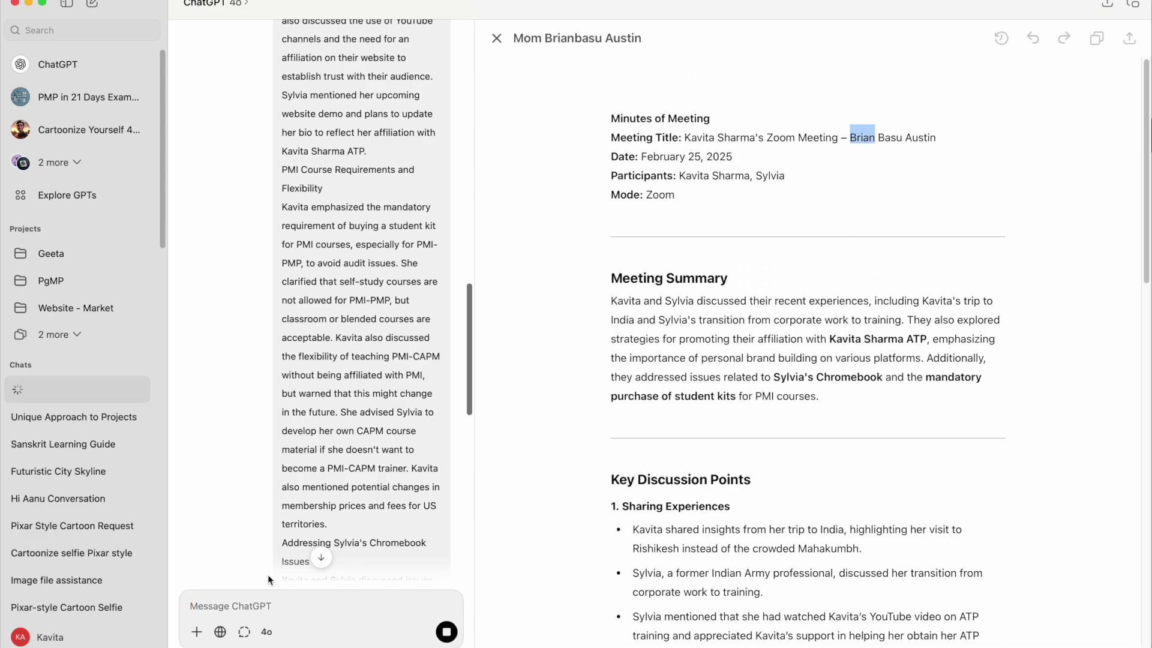
pyautogui.click(253, 605)
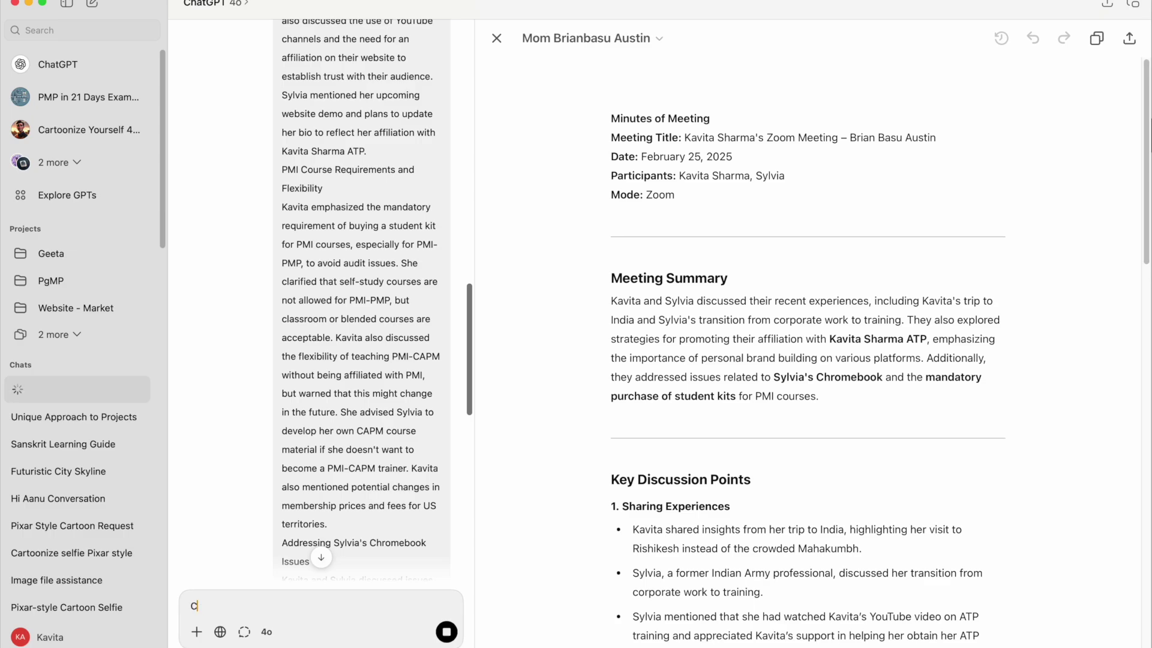
pyautogui.write('Change the ')
pyautogui.write('name of the parti')
pyautogui.write('cipant')
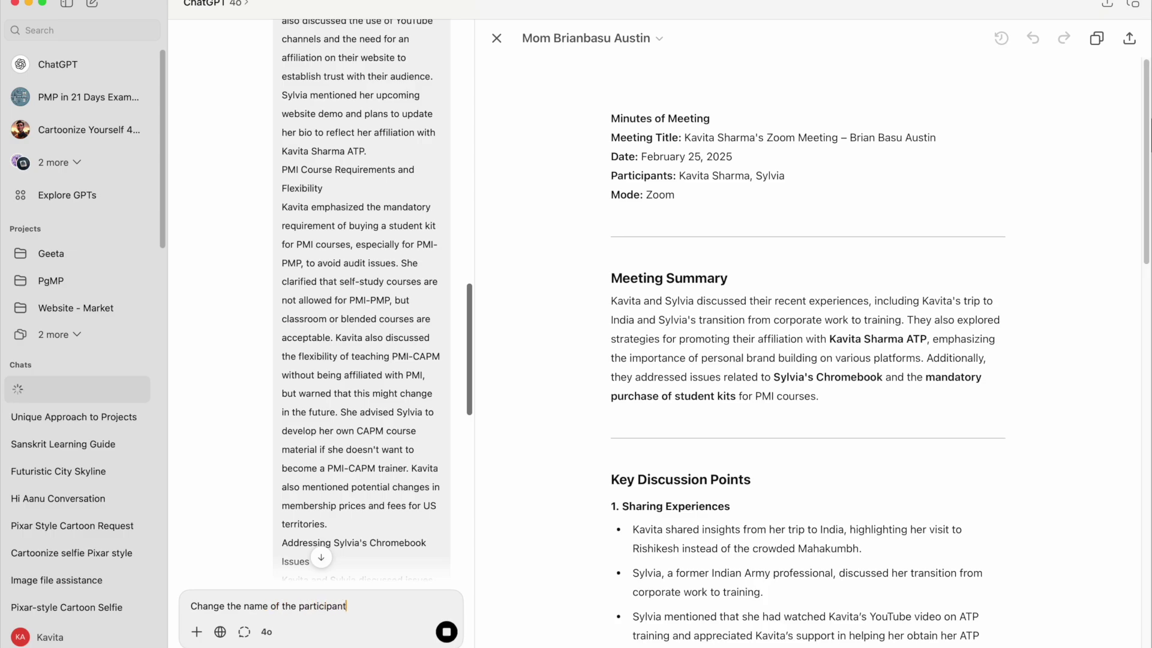
pyautogui.write(' to Brian')
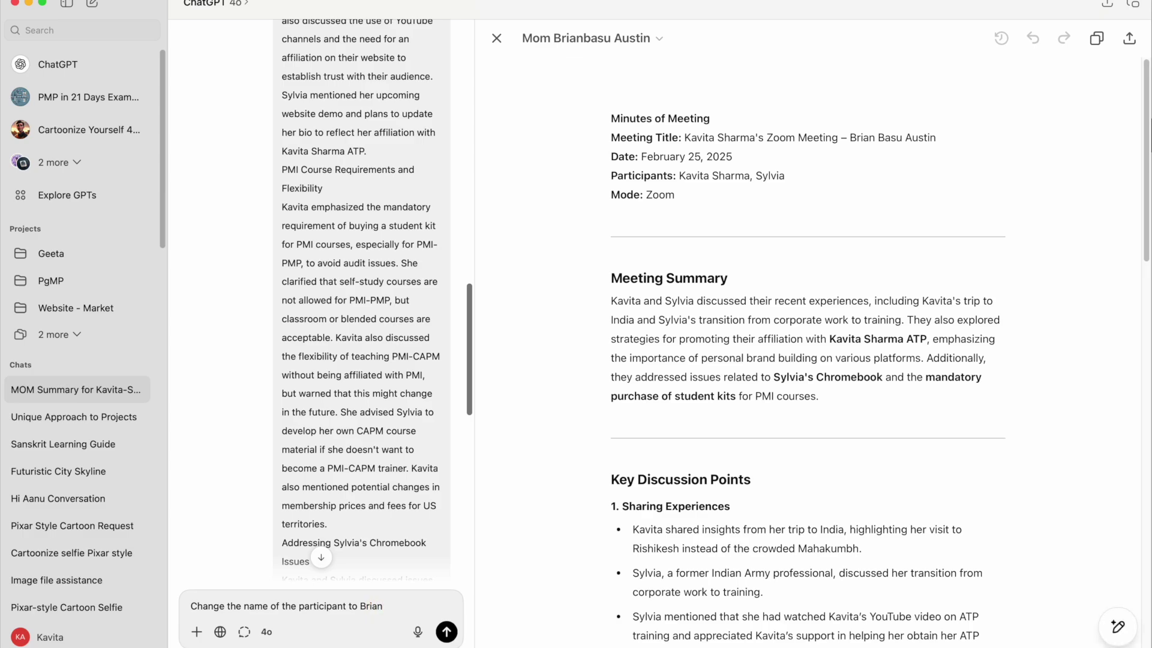
pyautogui.write(' inste')
pyautogui.write('ad of')
# Copy 'Sylvia' from the minutes into a message asking to replace it with Brian, and send it.
pyautogui.doubleClick(646, 573)
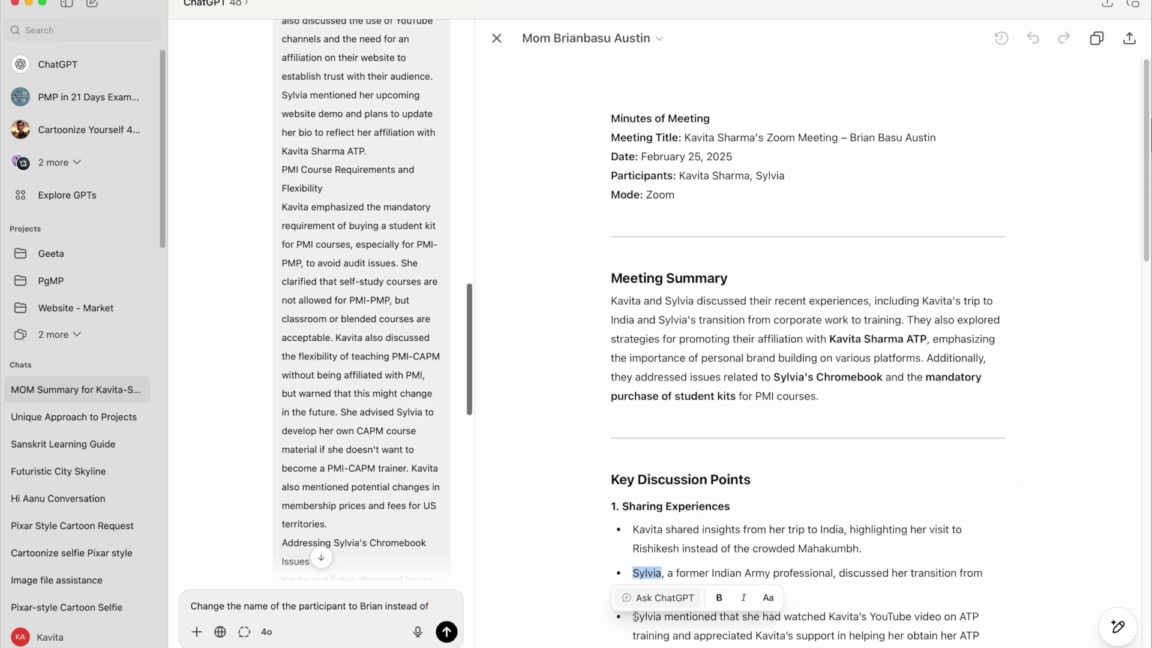
pyautogui.press('super+c')
pyautogui.click(435, 606)
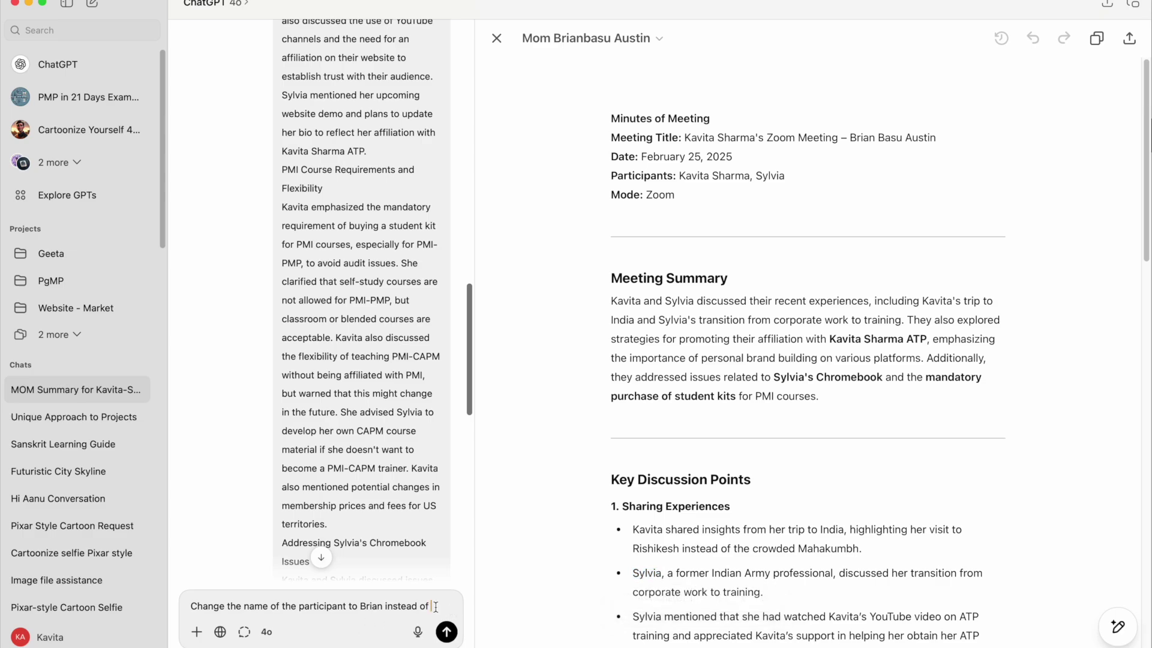
pyautogui.press('super+v')
pyautogui.write('. ')
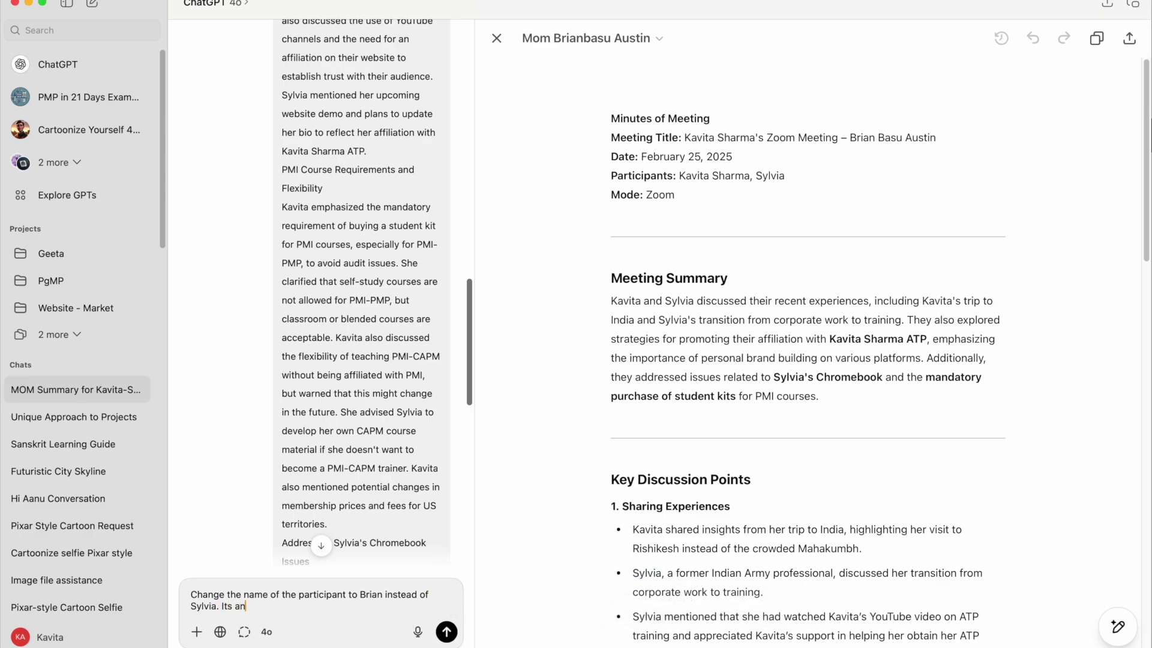
pyautogui.write('or - Brain')
pyautogui.write(' might have I')
pyautogui.write('logge')
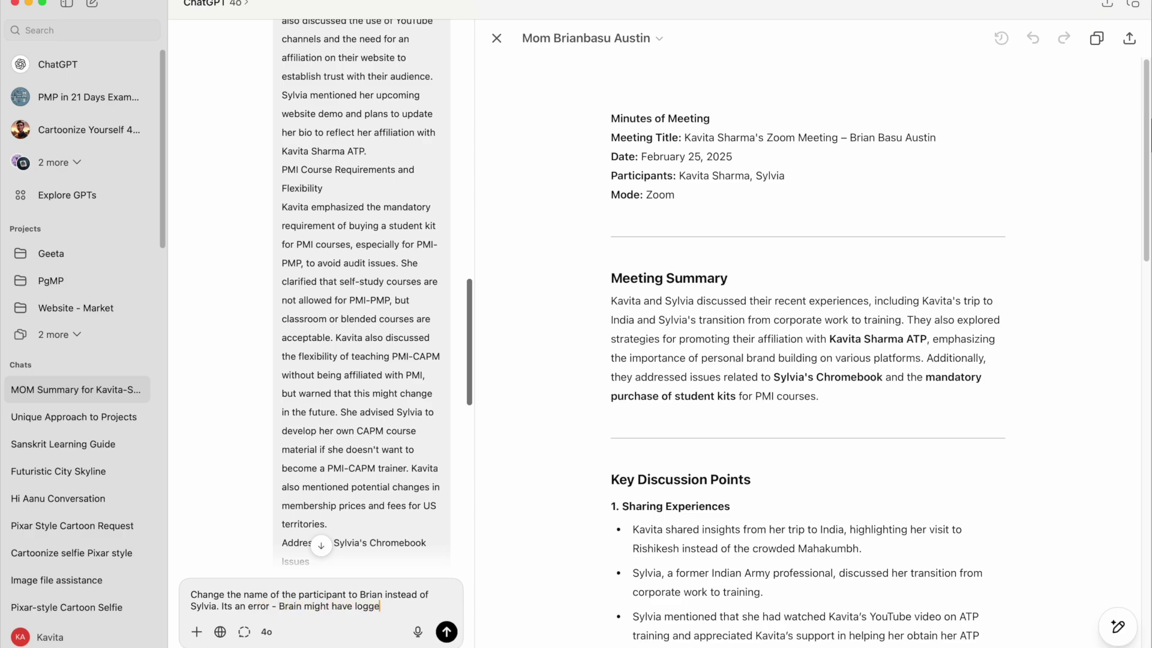
pyautogui.write('d in from ')
pyautogui.write('wifes account')
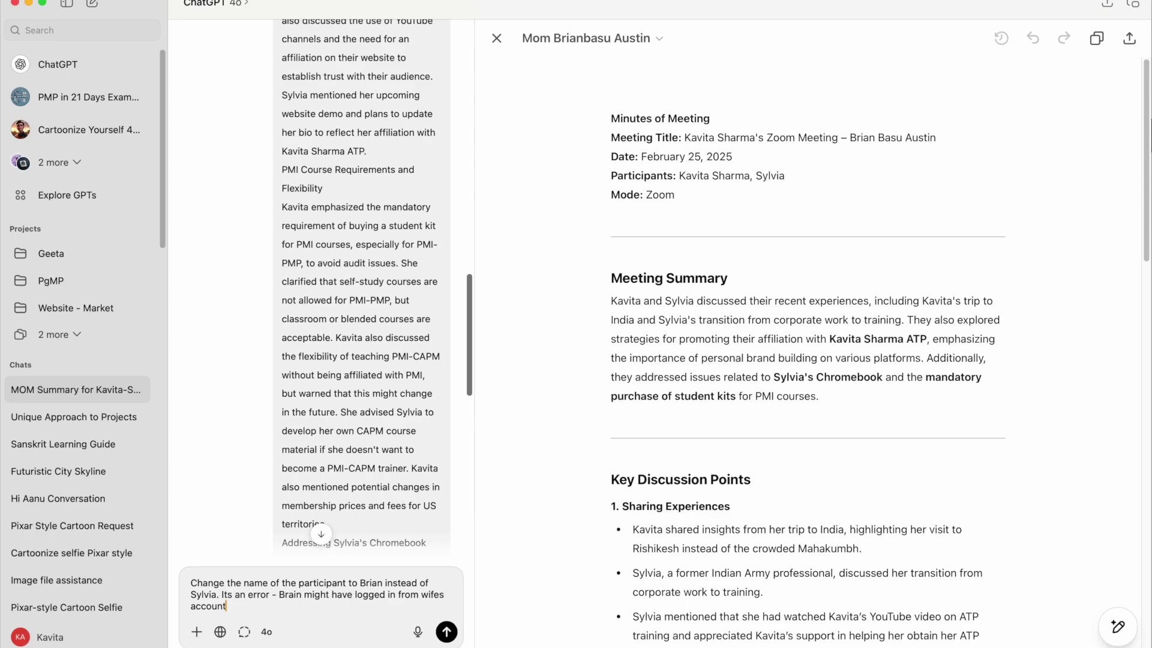
pyautogui.press('Return')
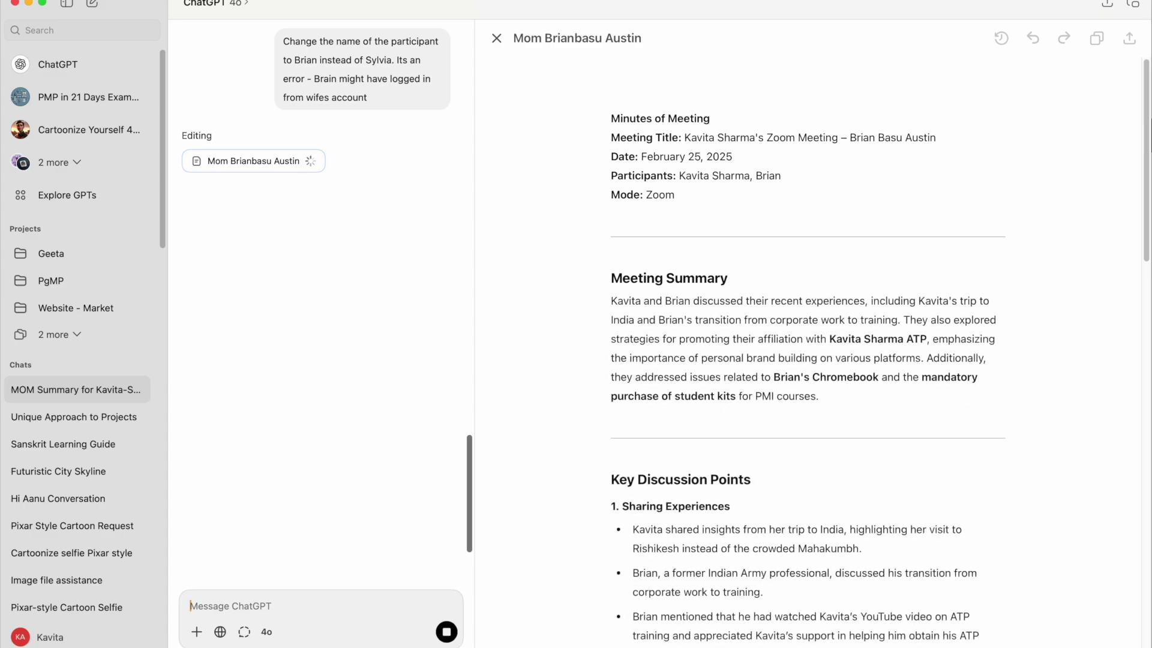
pyautogui.scroll(-5, 663, 605)
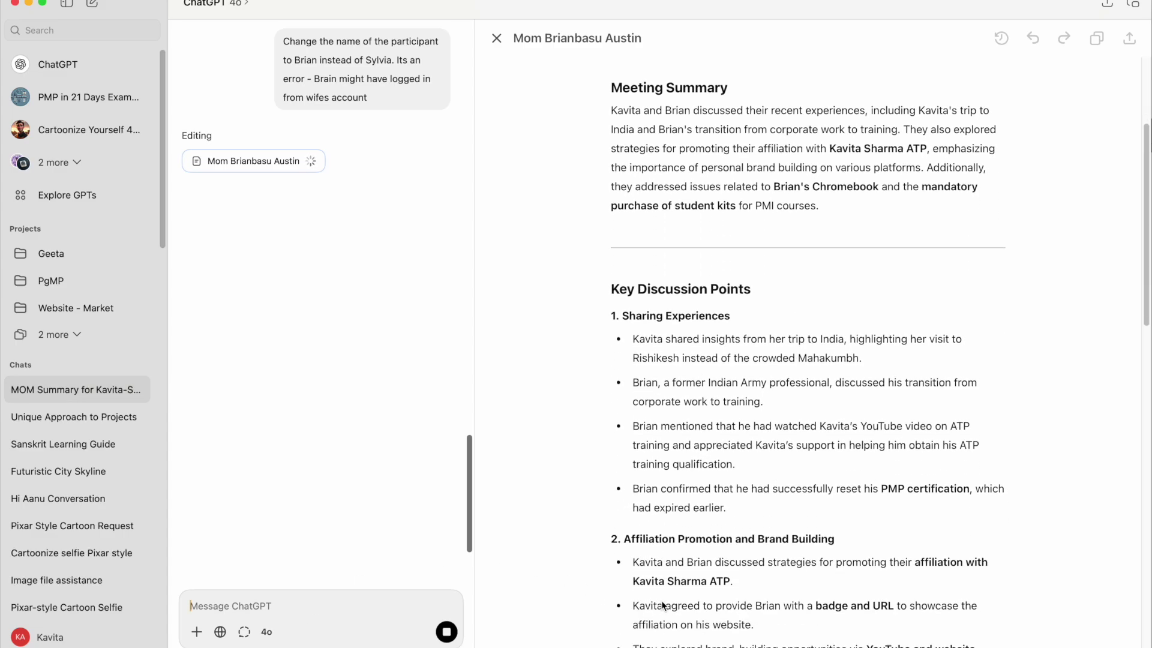
pyautogui.scroll(-5, 662, 605)
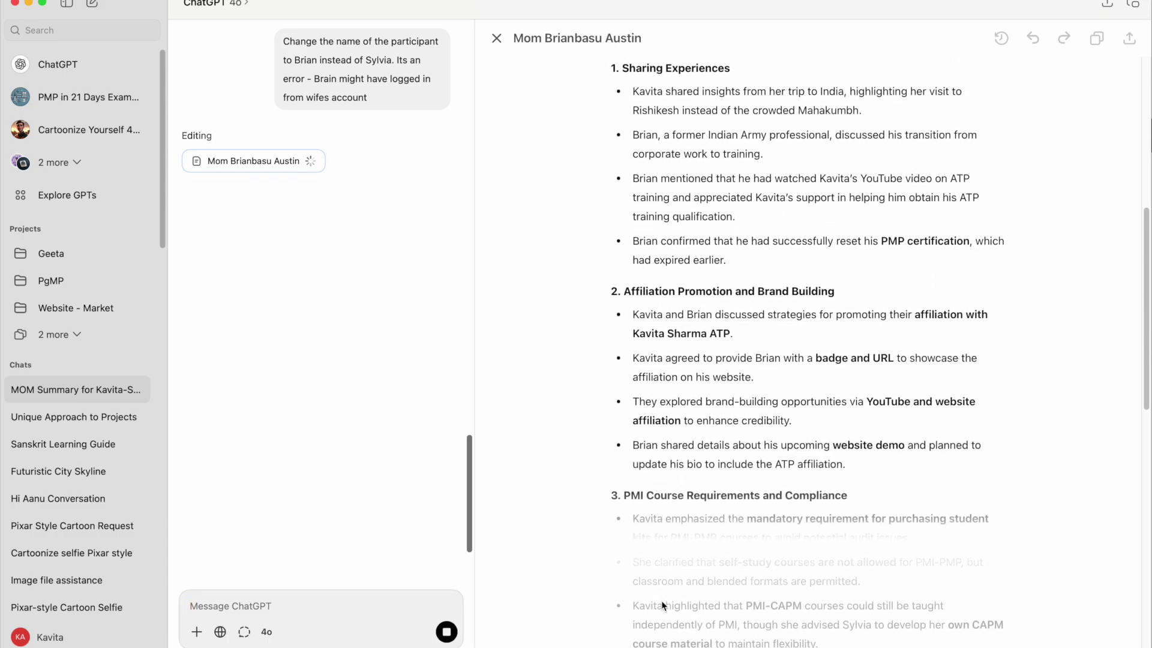
pyautogui.scroll(-3, 662, 605)
pyautogui.scroll(-3, 663, 605)
pyautogui.scroll(-1, 662, 605)
pyautogui.scroll(-2, 662, 606)
pyautogui.scroll(-2, 662, 605)
pyautogui.scroll(-1, 663, 605)
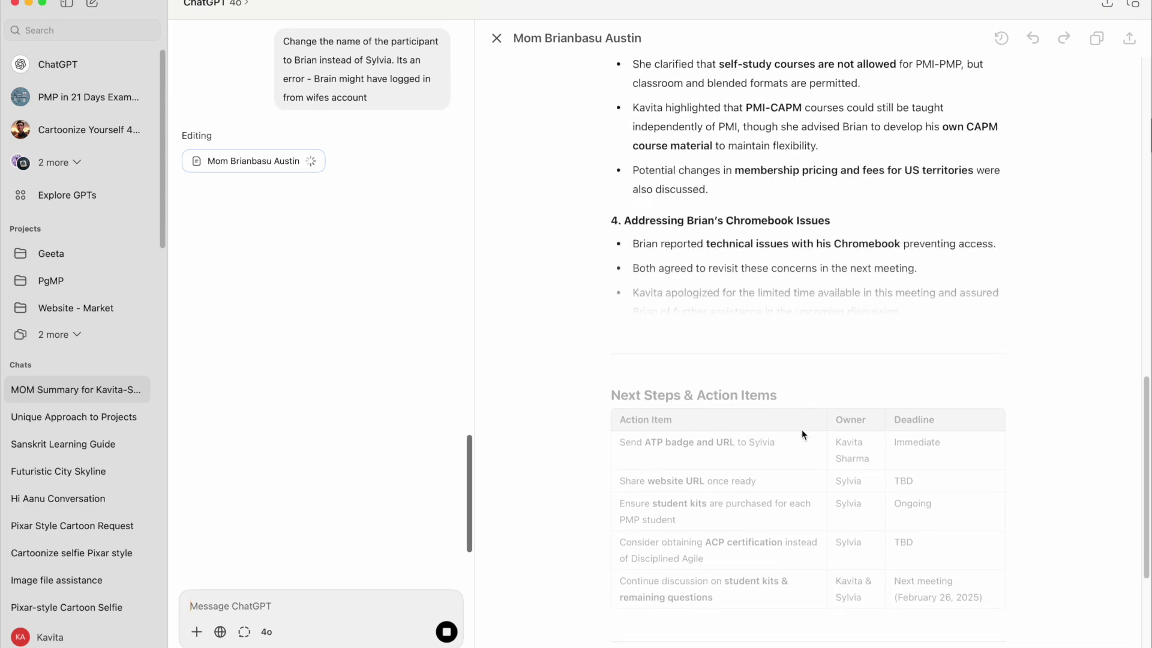
pyautogui.scroll(-3, 746, 554)
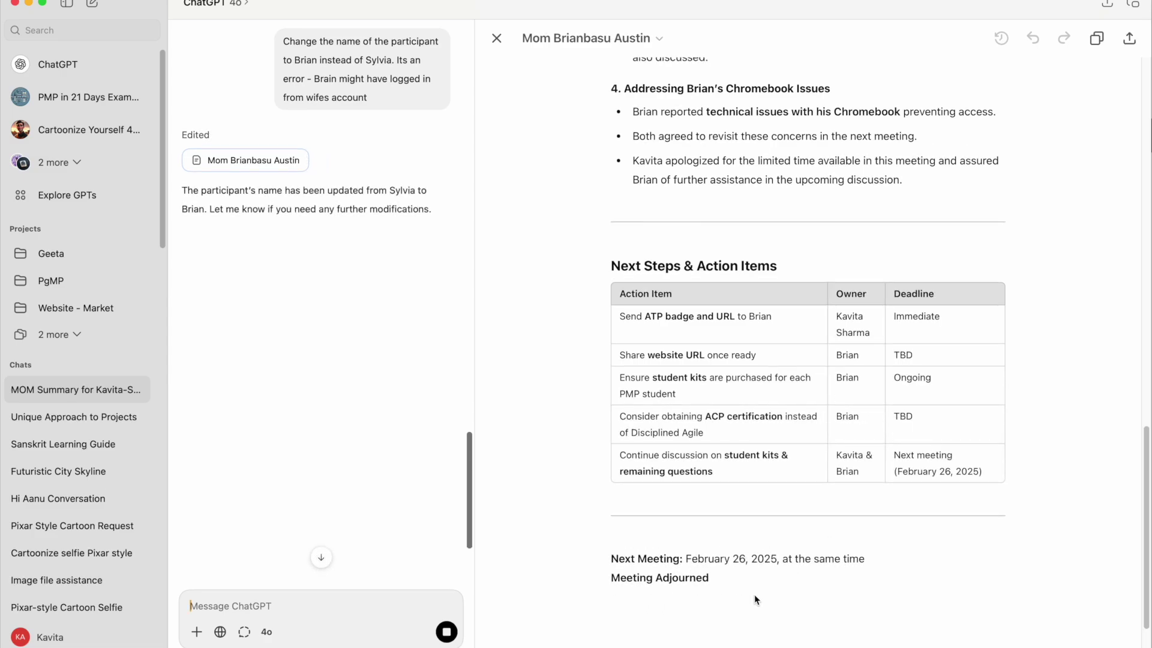
pyautogui.scroll(10, 754, 594)
pyautogui.scroll(6, 754, 594)
pyautogui.scroll(2, 755, 594)
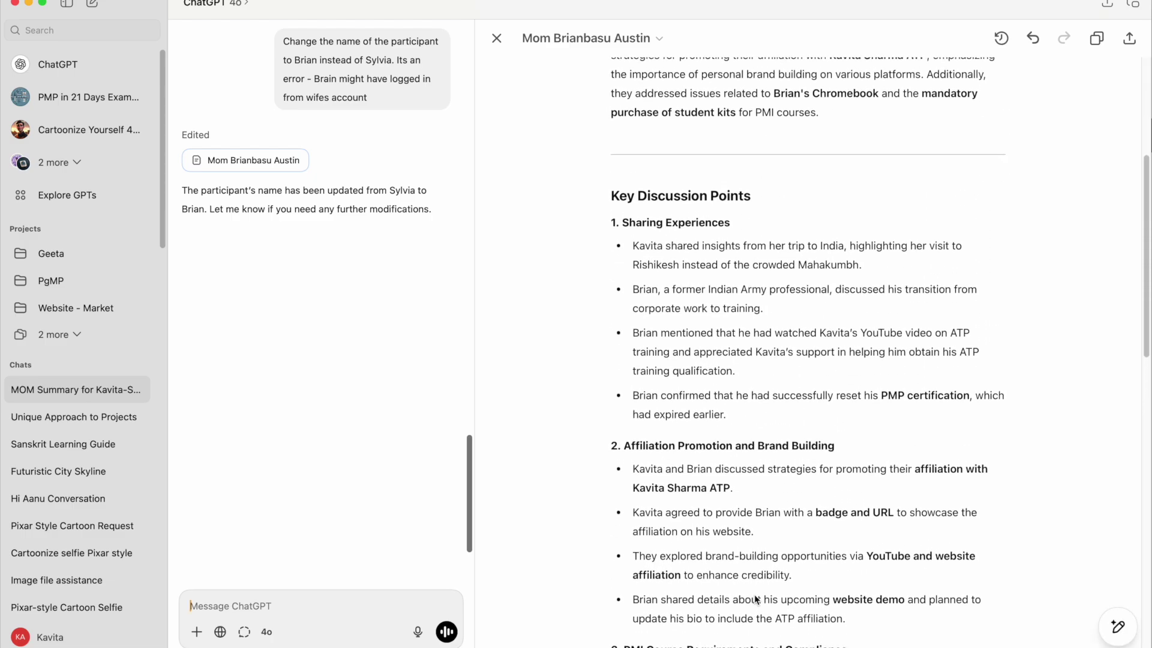
pyautogui.scroll(3, 754, 595)
pyautogui.scroll(2, 754, 594)
pyautogui.scroll(1, 754, 594)
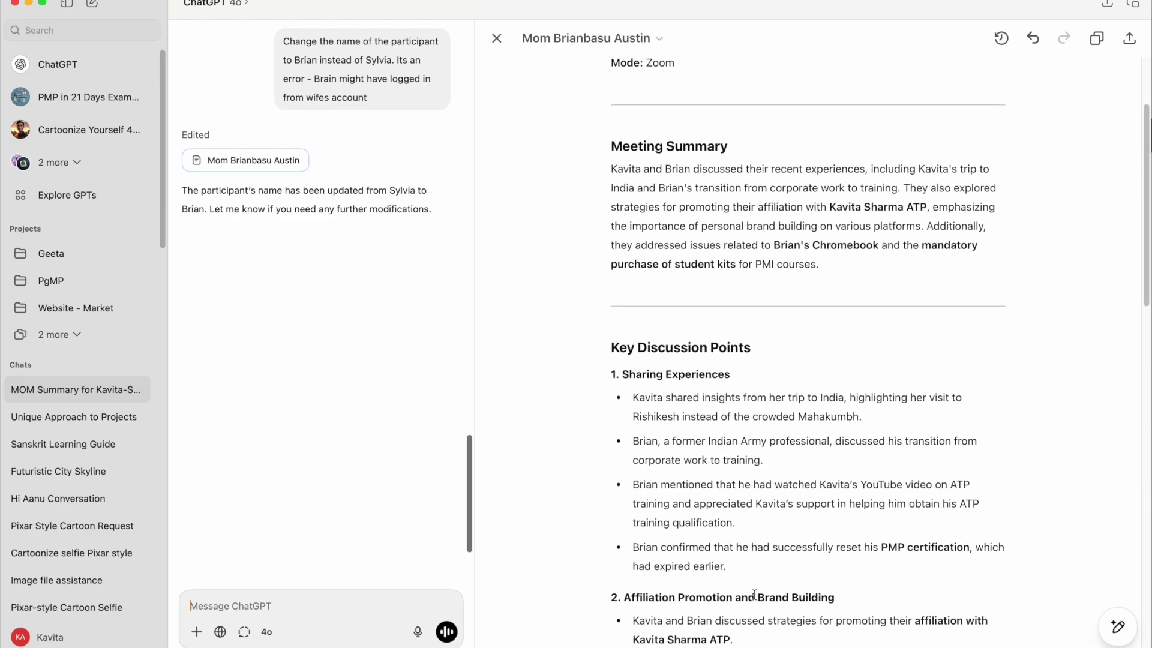